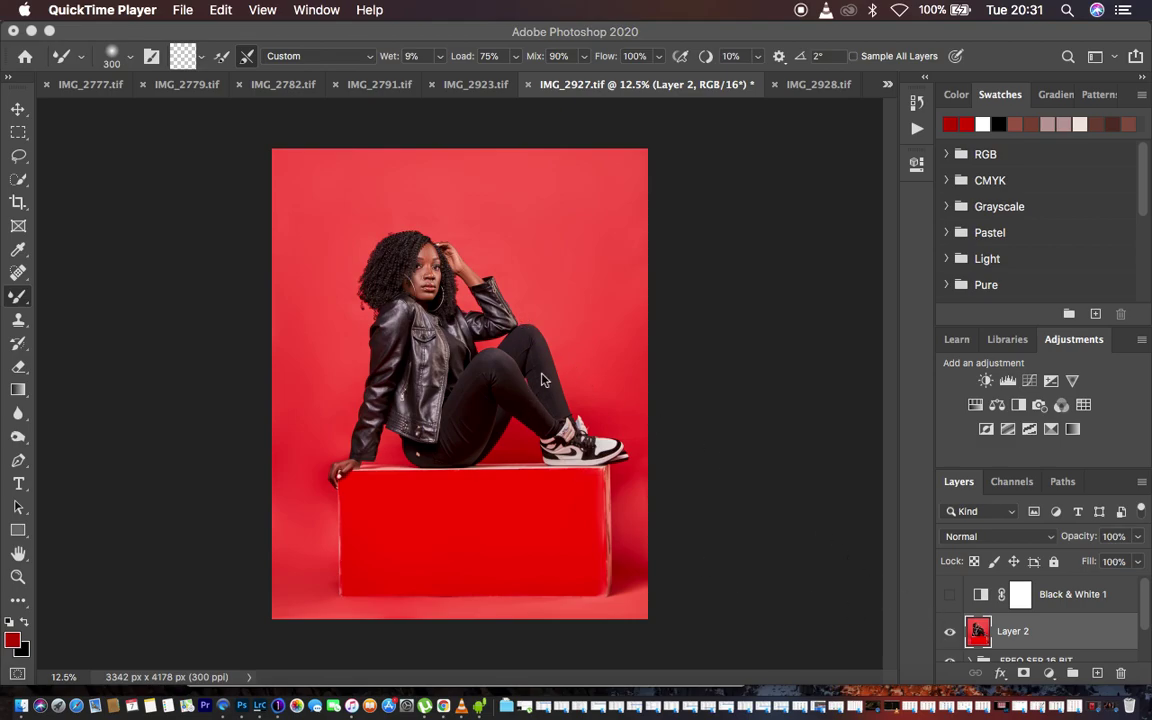
# Step: Toggle the visibility of Layer 2 to compare the retouched backdrop and box with the original
pyautogui.click(950, 638)
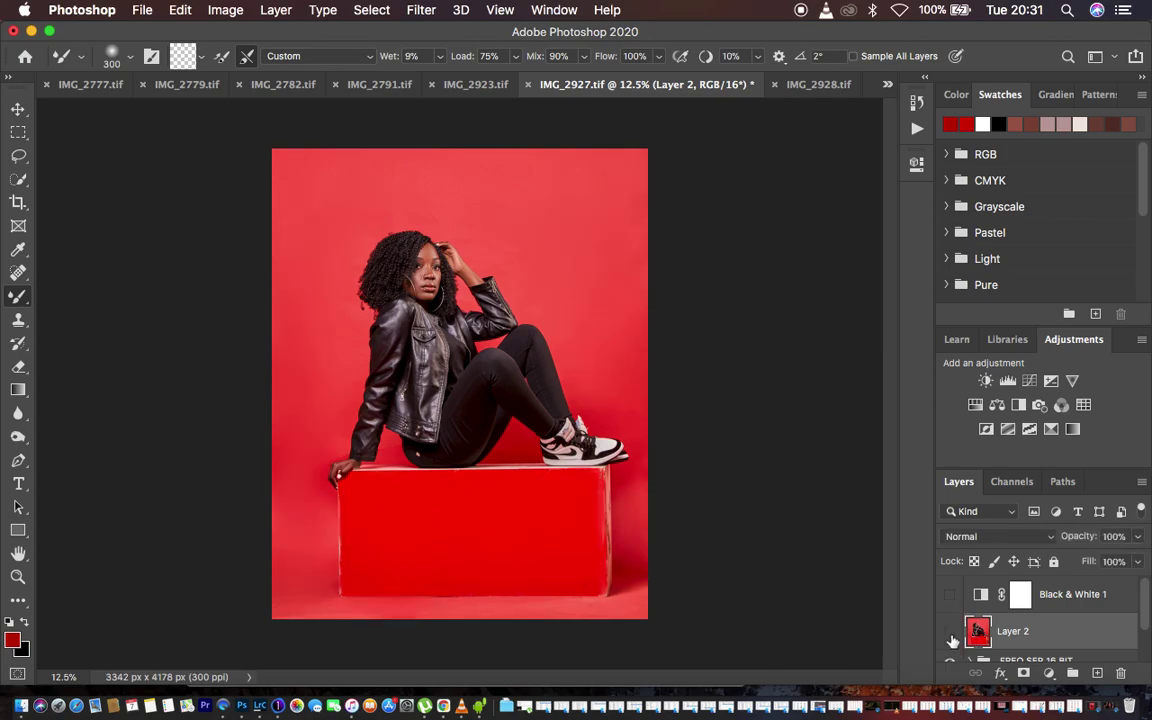
pyautogui.click(952, 640)
pyautogui.click(951, 638)
pyautogui.click(951, 638)
pyautogui.click(951, 638)
pyautogui.click(951, 638)
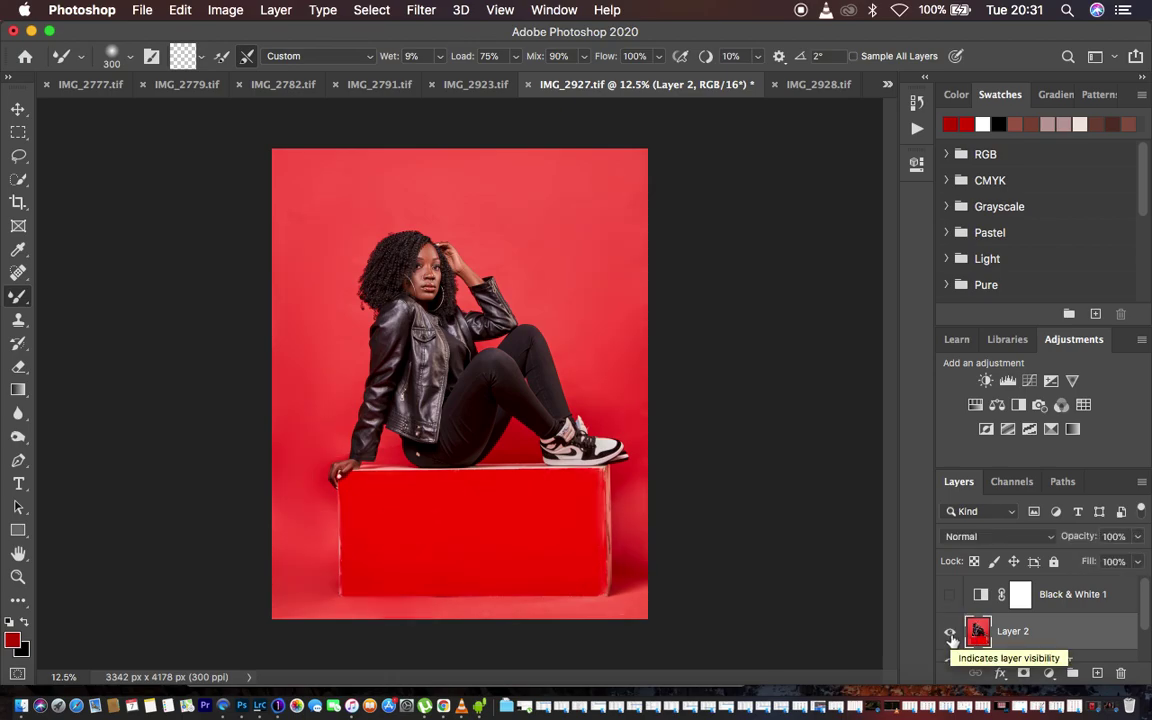
# Step: Delete Black & White 1 and the retouched Layer 2, and stamp all visible layers into a new layer above FREQ SEP 16 BIT
pyautogui.click(1104, 596)
pyautogui.moveTo(1104, 596); pyautogui.dragTo(1120, 673)
pyautogui.moveTo(1093, 596); pyautogui.dragTo(1110, 673)
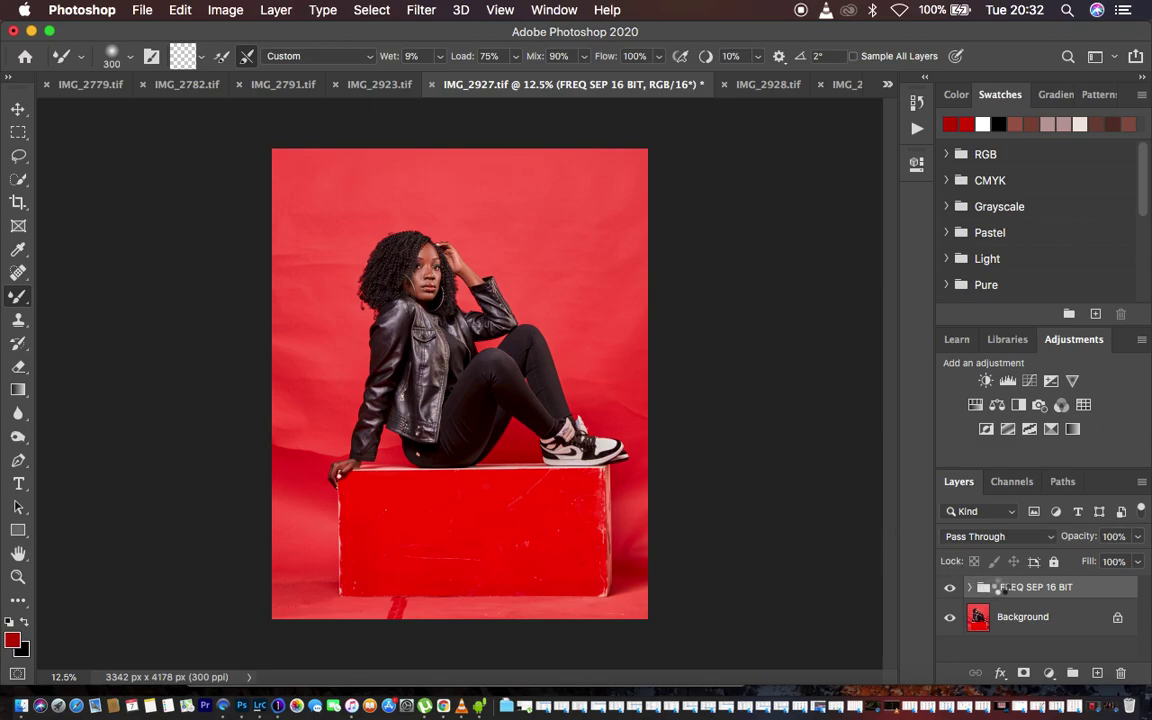
pyautogui.press('super+alt+shift+e')
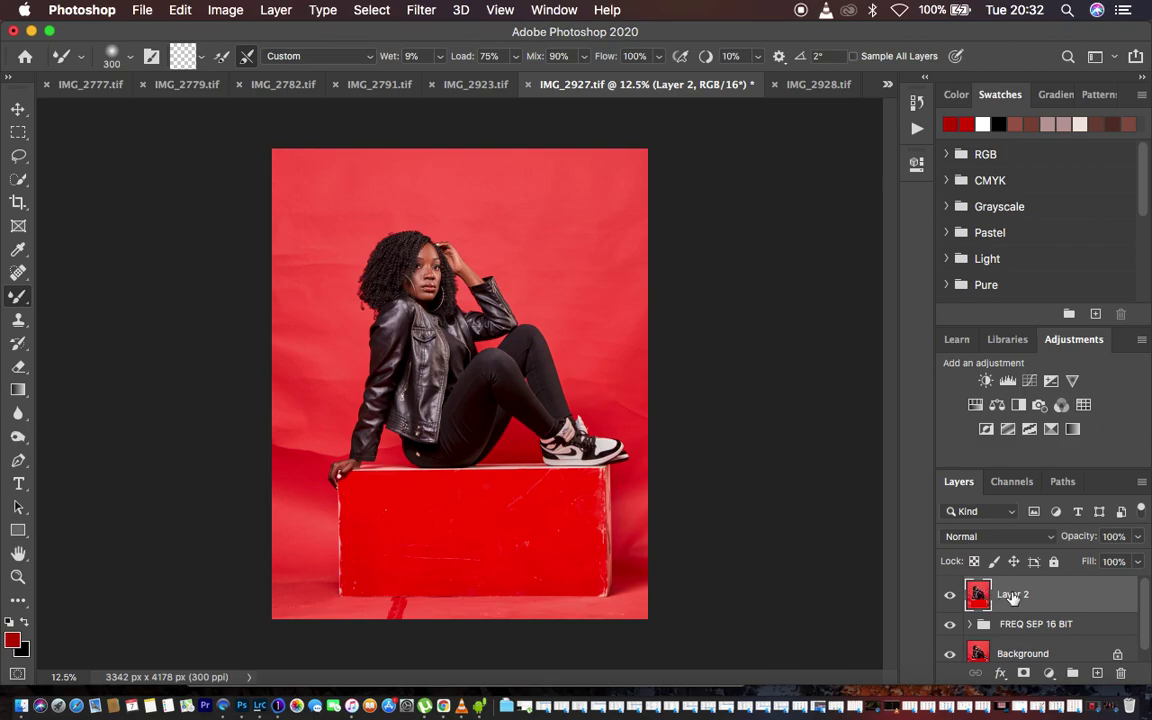
# Step: Add a Black & White adjustment layer above Layer 2 with Reds set to 34, and check the photo with and without it
pyautogui.click(1053, 675)
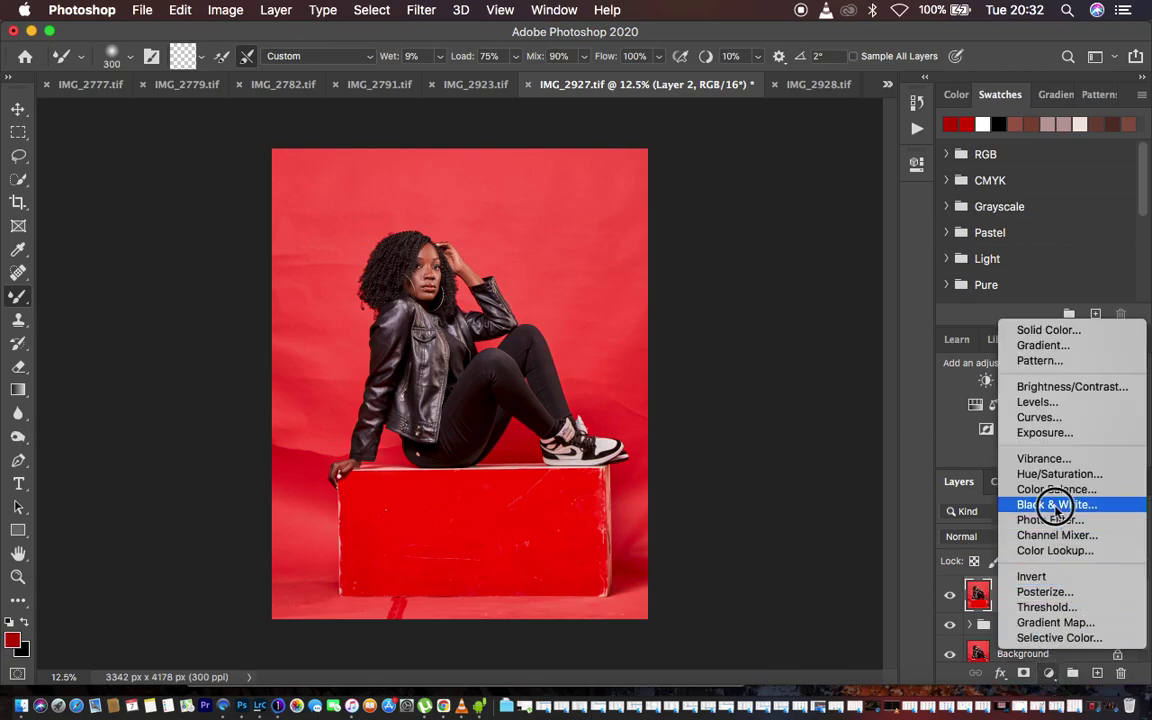
pyautogui.press('Escape')
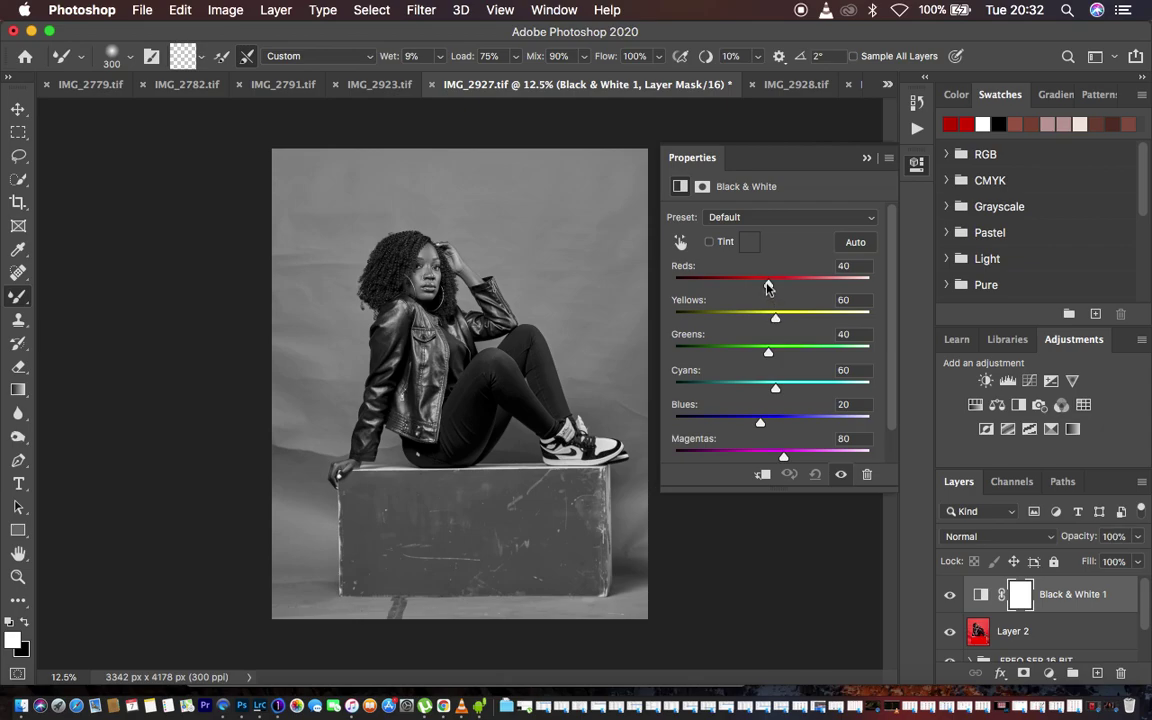
pyautogui.moveTo(768, 287); pyautogui.dragTo(765, 287)
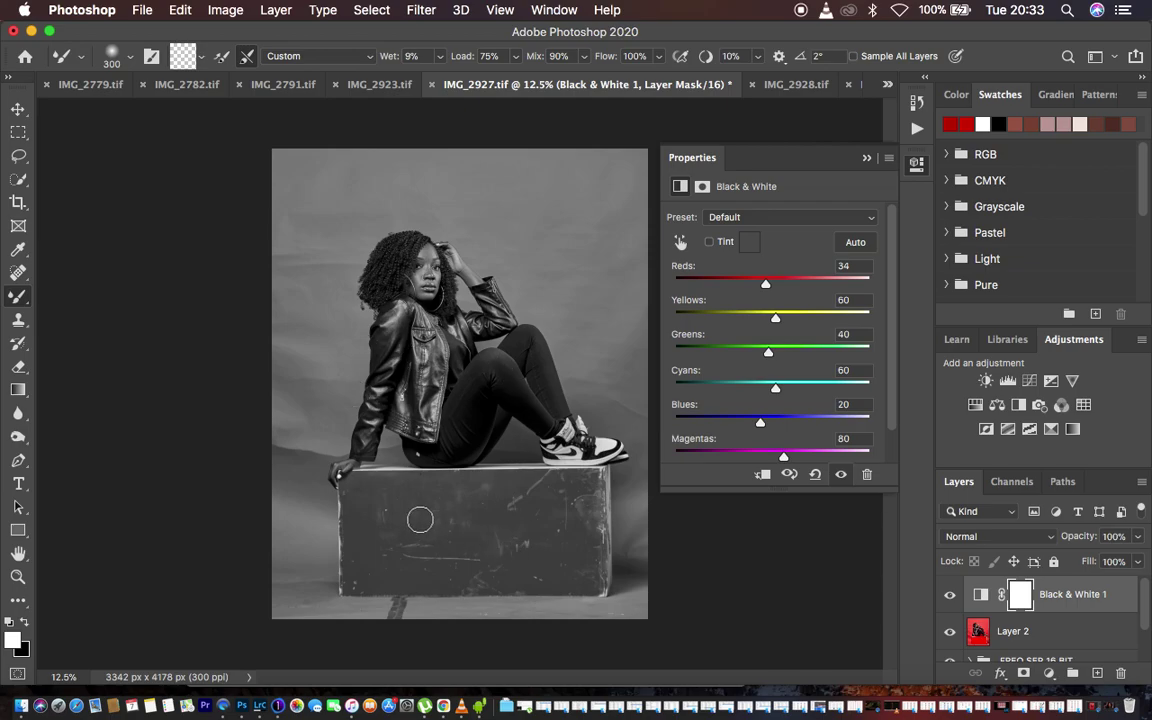
pyautogui.click(867, 160)
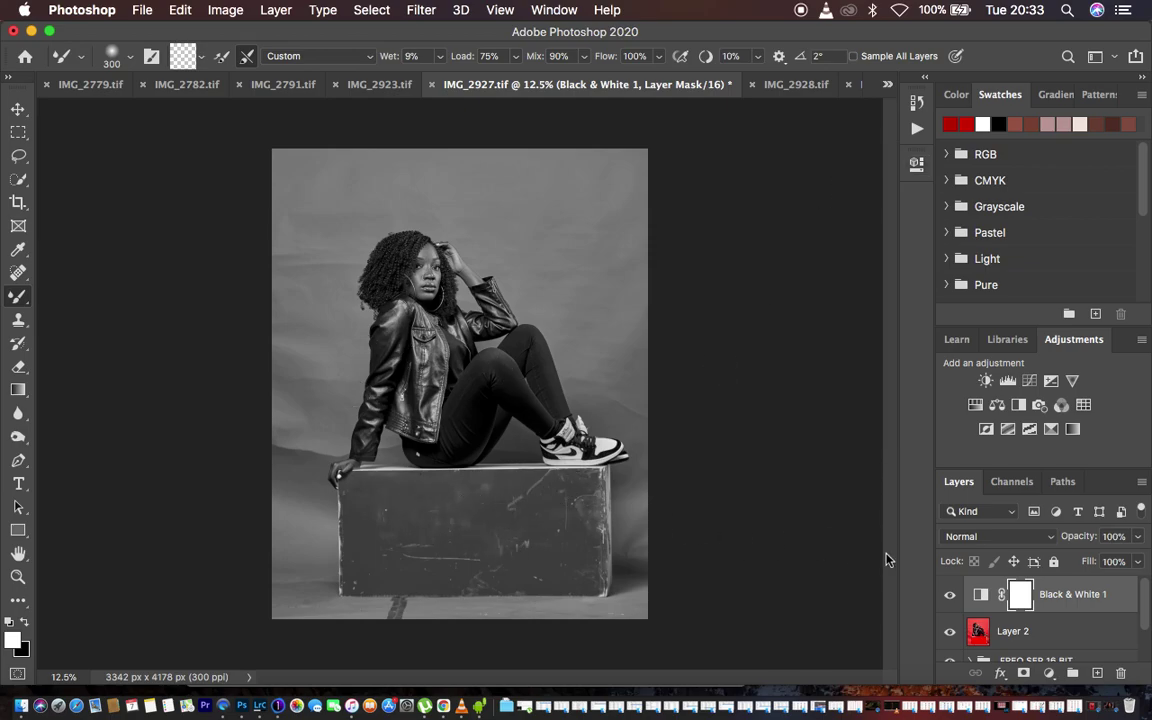
pyautogui.press('super+comma')
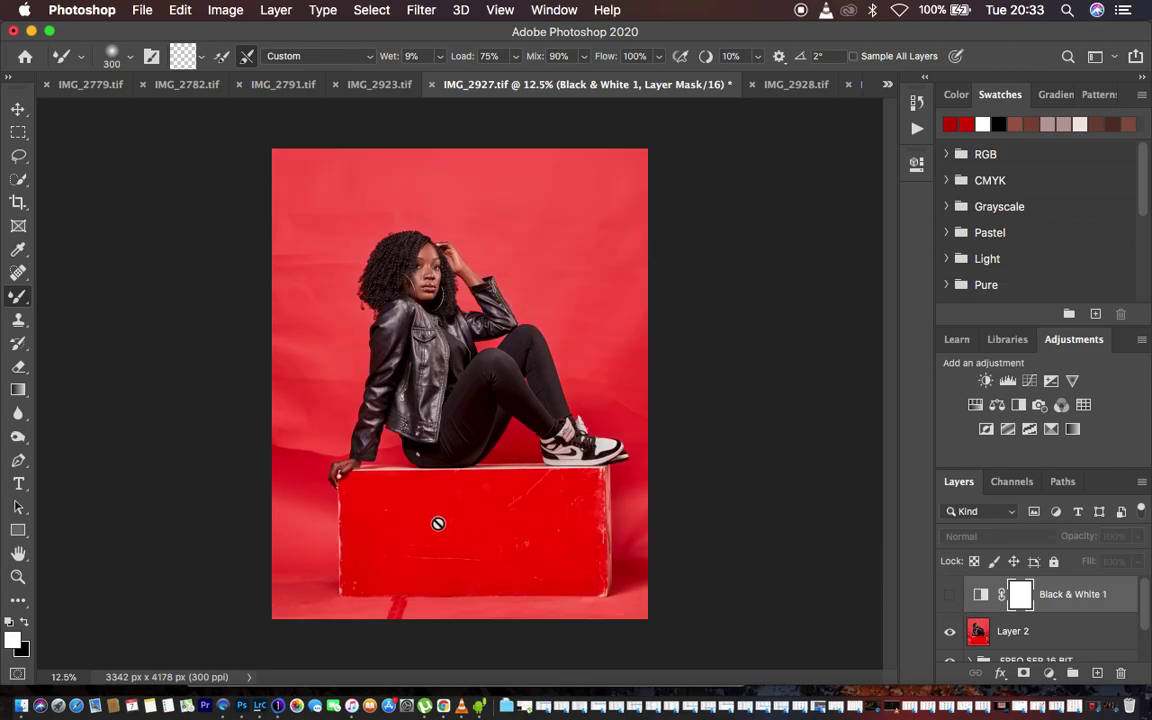
pyautogui.click(950, 595)
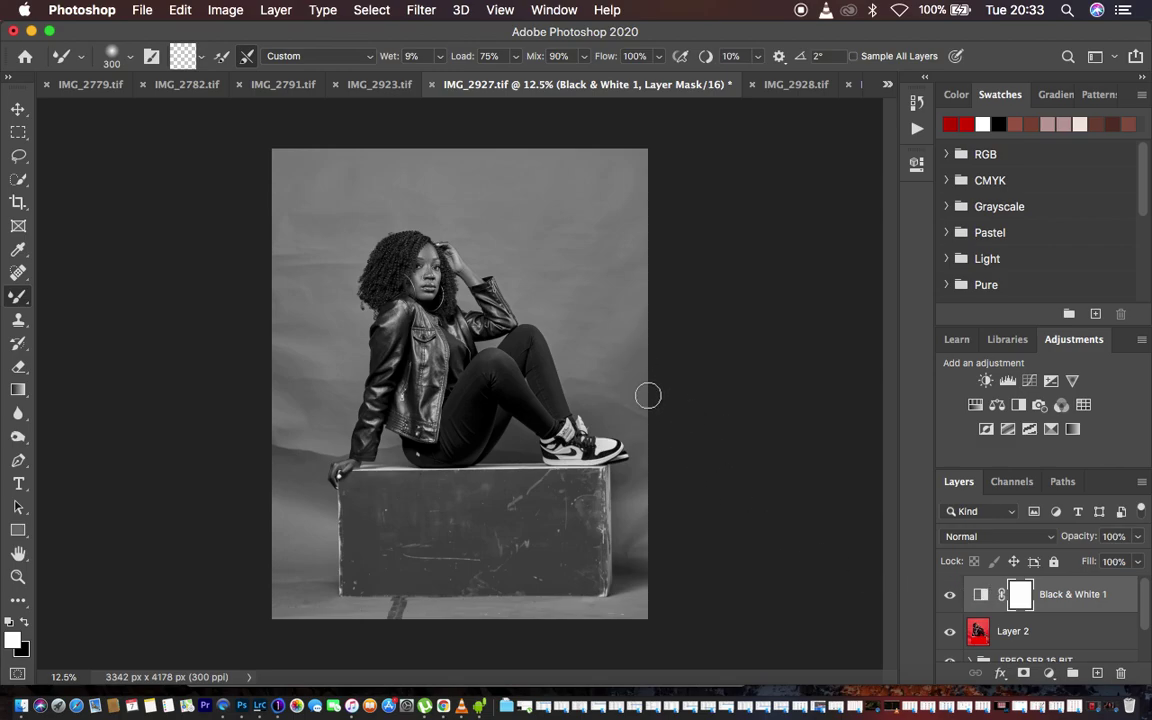
# Step: Activate the Mixer Brush Tool and make Layer 2 the active layer for painting
pyautogui.rightClick(17, 298)
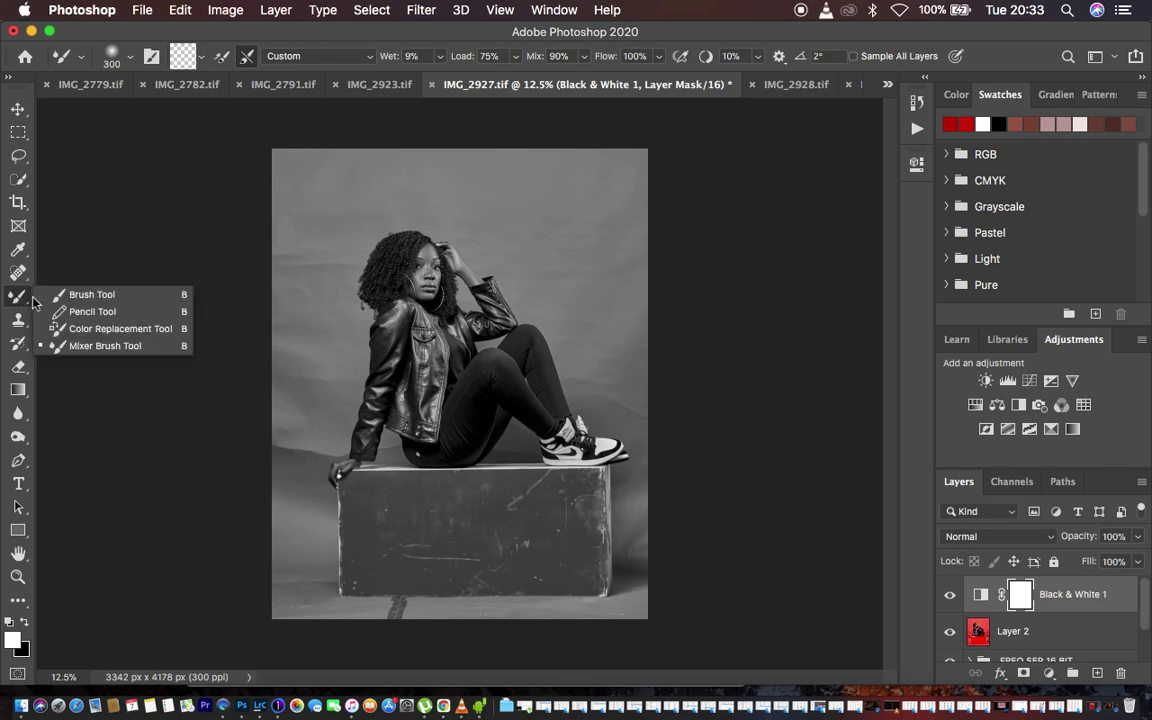
pyautogui.click(87, 345)
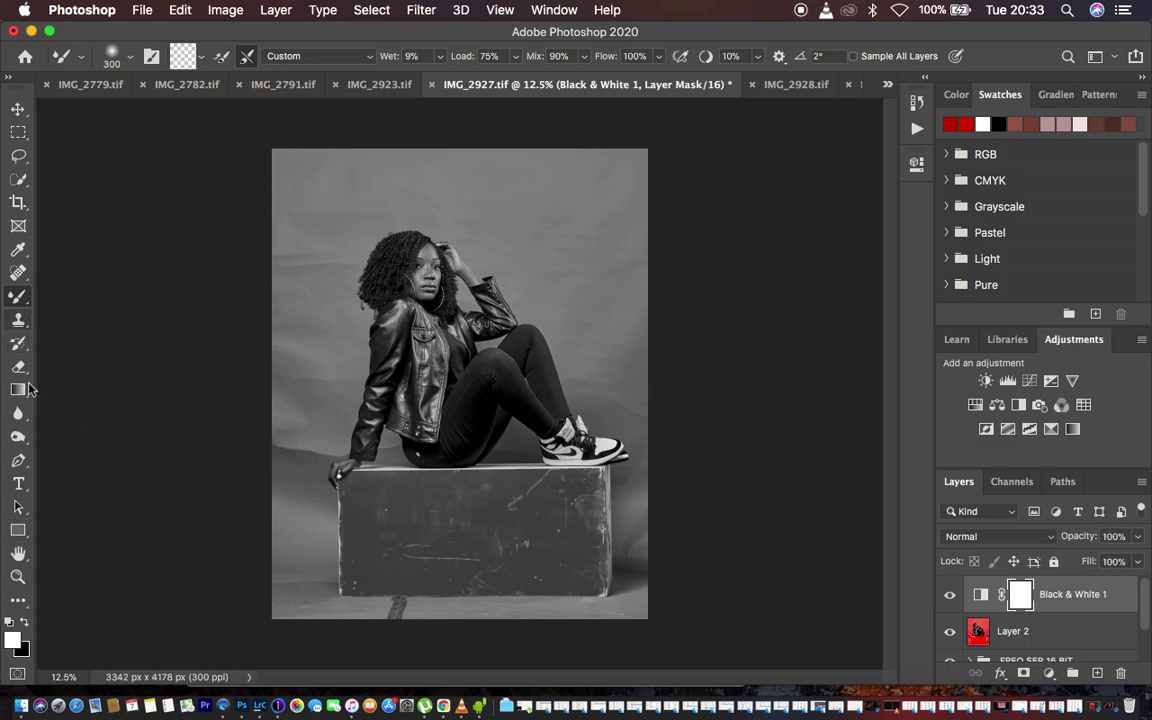
pyautogui.click(18, 600)
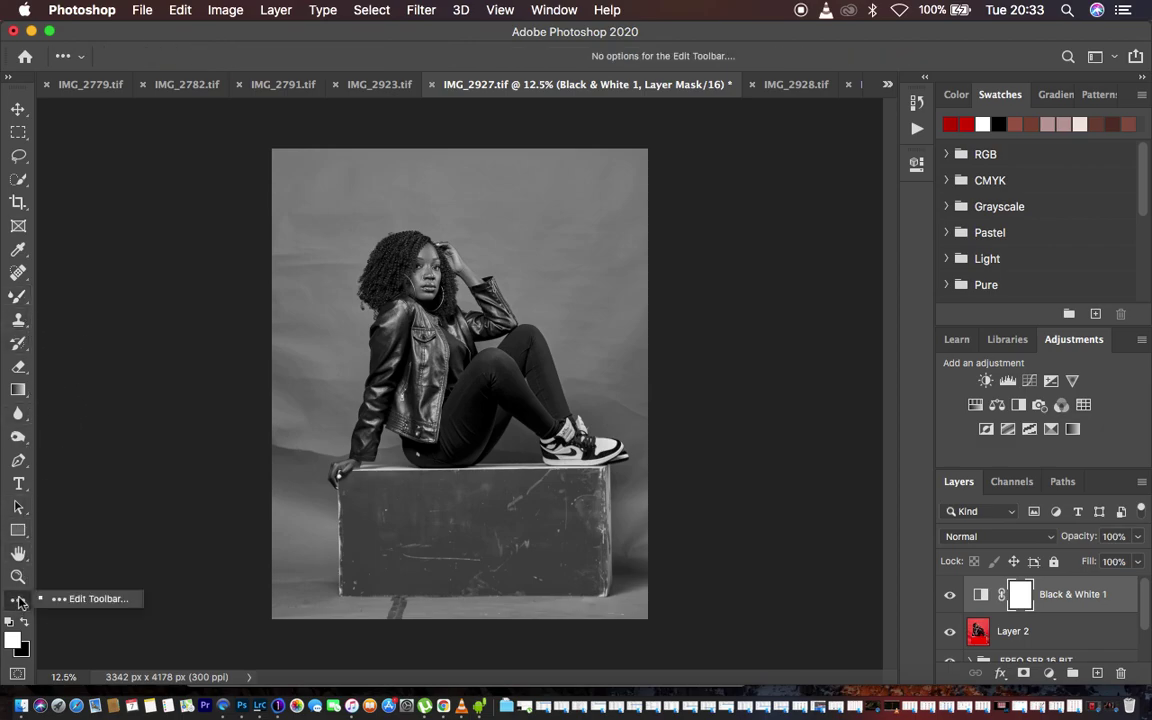
pyautogui.click(20, 299)
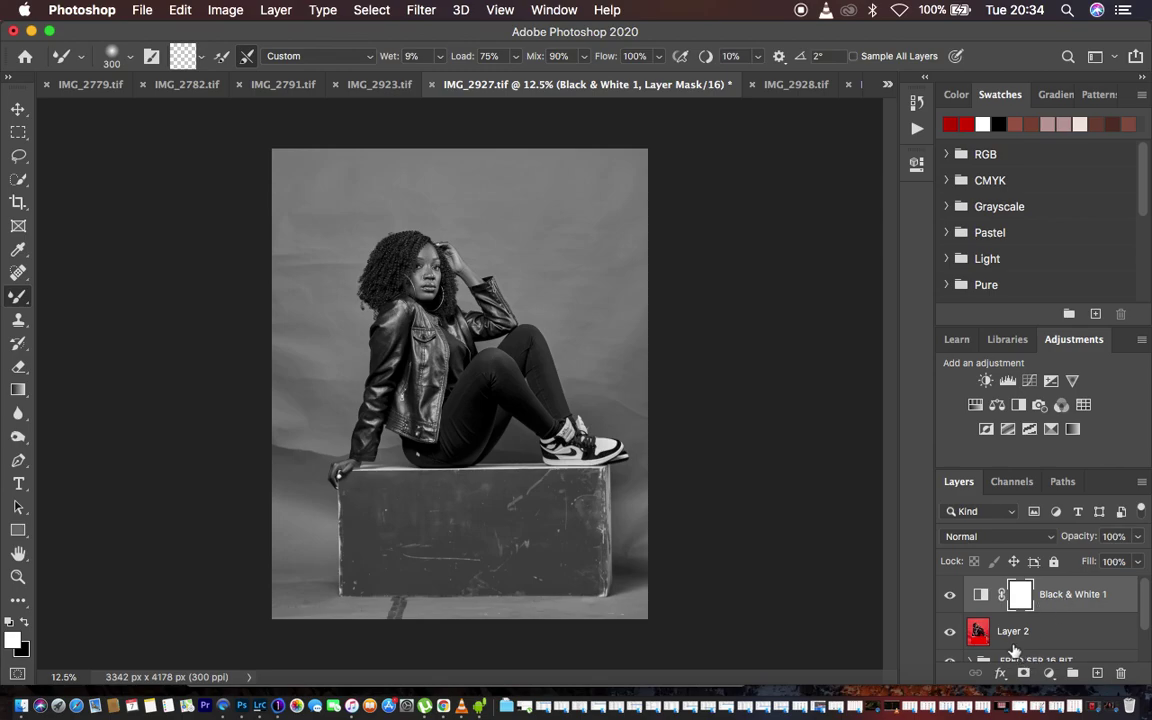
pyautogui.click(201, 56)
pyautogui.click(205, 90)
pyautogui.click(1024, 632)
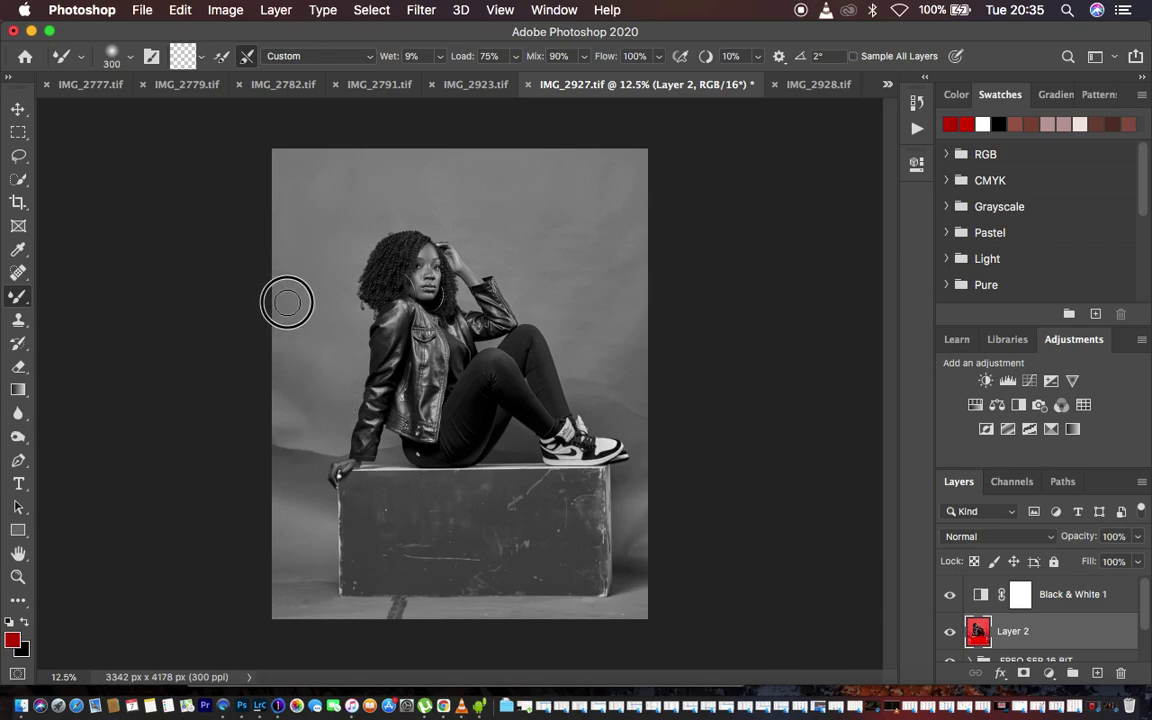
# Step: Blend the creases in the upper and middle backdrop around the woman with Mixer Brush strokes, sized 300 to 600
pyautogui.moveTo(448, 200)
pyautogui.mouseDown()
pyautogui.moveTo(437, 206)
pyautogui.moveTo(494, 239)
pyautogui.moveTo(449, 213)
pyautogui.moveTo(483, 180)
pyautogui.mouseUp()
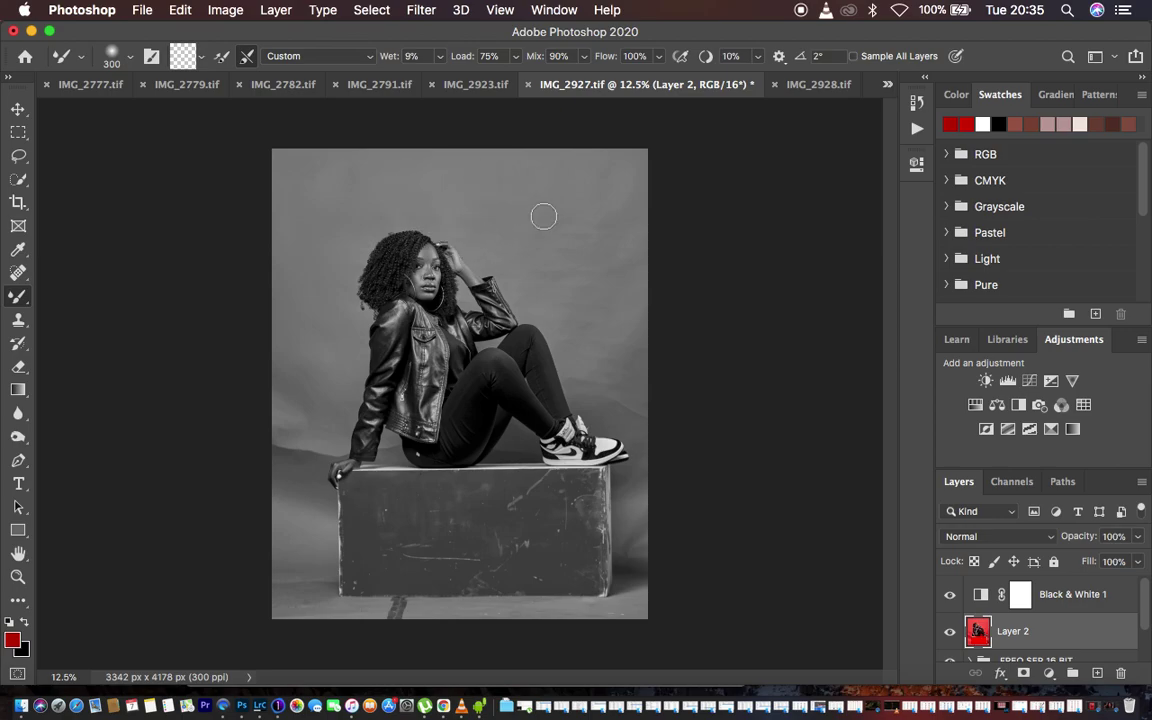
pyautogui.moveTo(588, 197)
pyautogui.mouseDown()
pyautogui.moveTo(602, 246)
pyautogui.moveTo(614, 245)
pyautogui.moveTo(627, 216)
pyautogui.moveTo(584, 226)
pyautogui.moveTo(544, 190)
pyautogui.moveTo(553, 220)
pyautogui.moveTo(538, 198)
pyautogui.moveTo(547, 225)
pyautogui.moveTo(516, 231)
pyautogui.moveTo(559, 249)
pyautogui.mouseUp()
pyautogui.moveTo(381, 175); pyautogui.dragTo(279, 191)
pyautogui.moveTo(579, 233)
pyautogui.mouseDown()
pyautogui.moveTo(573, 219)
pyautogui.moveTo(581, 303)
pyautogui.moveTo(548, 247)
pyautogui.moveTo(501, 231)
pyautogui.moveTo(579, 296)
pyautogui.moveTo(580, 268)
pyautogui.moveTo(586, 285)
pyautogui.moveTo(571, 275)
pyautogui.moveTo(609, 332)
pyautogui.moveTo(619, 257)
pyautogui.mouseUp()
pyautogui.moveTo(620, 327)
pyautogui.mouseDown()
pyautogui.moveTo(625, 373)
pyautogui.moveTo(621, 343)
pyautogui.mouseUp()
pyautogui.moveTo(618, 343)
pyautogui.mouseDown()
pyautogui.moveTo(588, 362)
pyautogui.moveTo(638, 413)
pyautogui.moveTo(574, 350)
pyautogui.moveTo(566, 292)
pyautogui.moveTo(589, 267)
pyautogui.moveTo(556, 280)
pyautogui.moveTo(557, 236)
pyautogui.moveTo(578, 213)
pyautogui.moveTo(565, 208)
pyautogui.moveTo(537, 250)
pyautogui.moveTo(564, 301)
pyautogui.moveTo(592, 304)
pyautogui.moveTo(561, 292)
pyautogui.moveTo(570, 335)
pyautogui.moveTo(589, 332)
pyautogui.moveTo(596, 304)
pyautogui.moveTo(567, 238)
pyautogui.moveTo(544, 268)
pyautogui.moveTo(506, 241)
pyautogui.moveTo(489, 250)
pyautogui.moveTo(435, 177)
pyautogui.moveTo(363, 189)
pyautogui.moveTo(340, 219)
pyautogui.moveTo(291, 359)
pyautogui.moveTo(284, 329)
pyautogui.mouseUp()
# Step: Hide the Black & White adjustment, compare the backdrop with and without Layer 2, and show the adjustment again
pyautogui.click(951, 597)
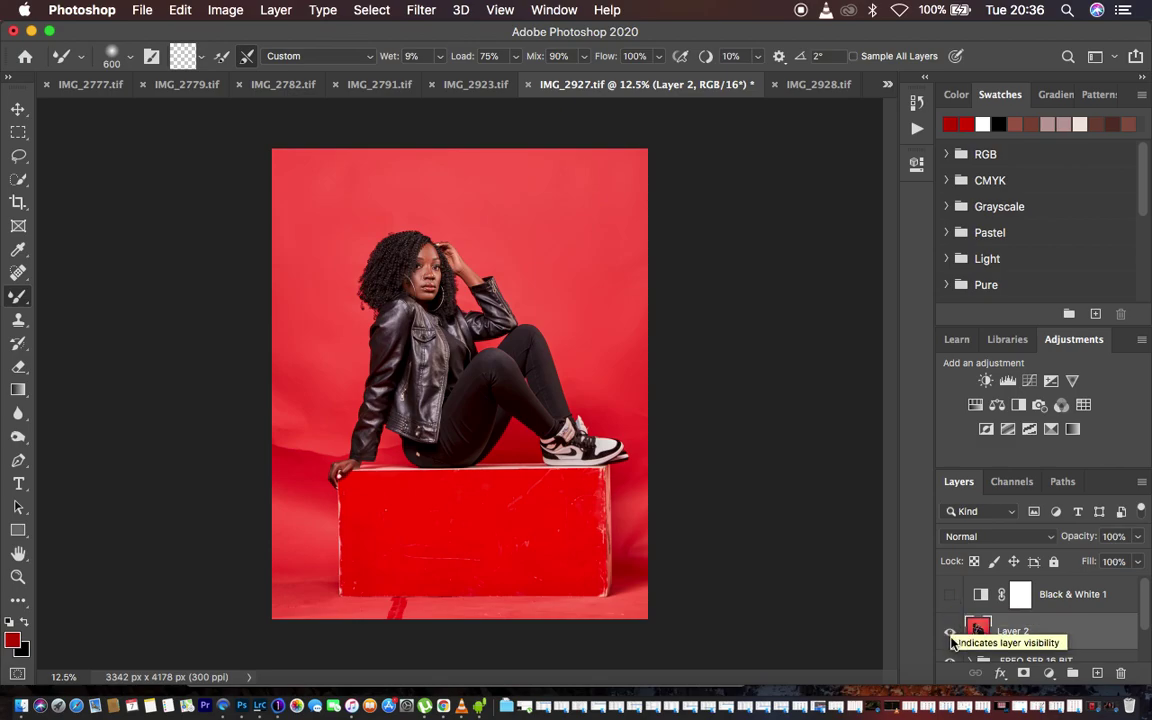
pyautogui.click(950, 637)
pyautogui.click(950, 637)
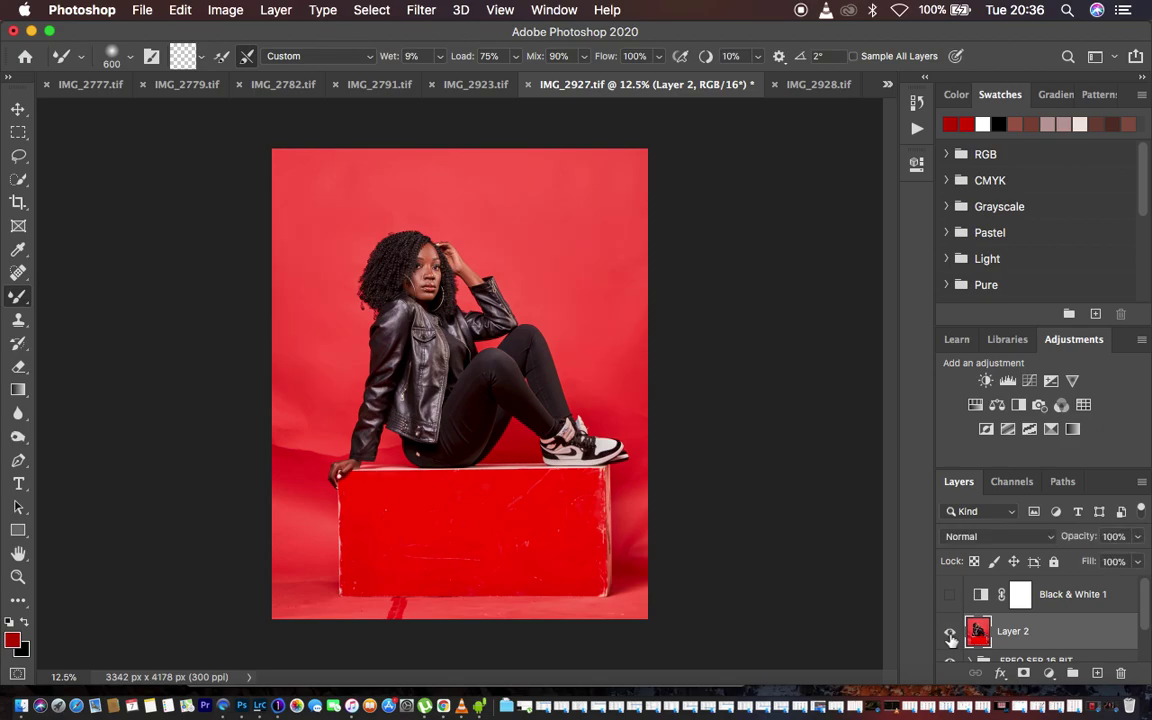
pyautogui.click(950, 637)
pyautogui.click(951, 596)
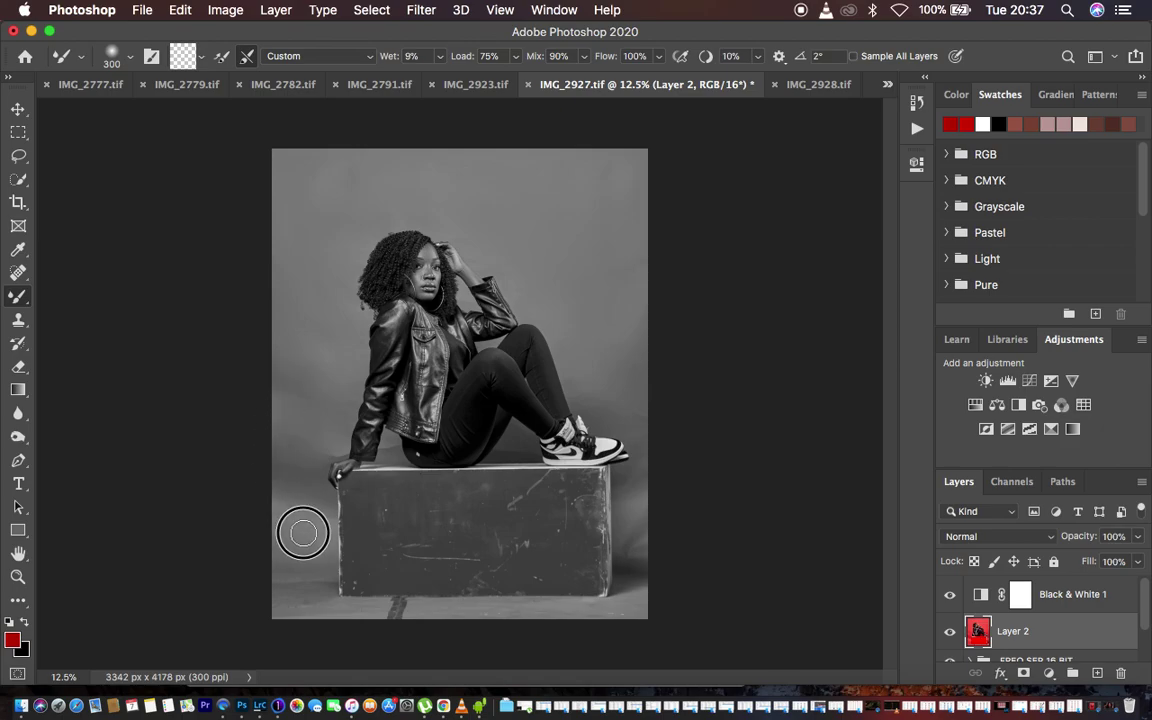
# Step: Smooth the lower-left backdrop and blend the scratches on the front of the box with the Mixer Brush at sizes 300 and 250
pyautogui.moveTo(287, 567)
pyautogui.mouseDown()
pyautogui.moveTo(283, 591)
pyautogui.moveTo(301, 591)
pyautogui.moveTo(289, 598)
pyautogui.mouseUp()
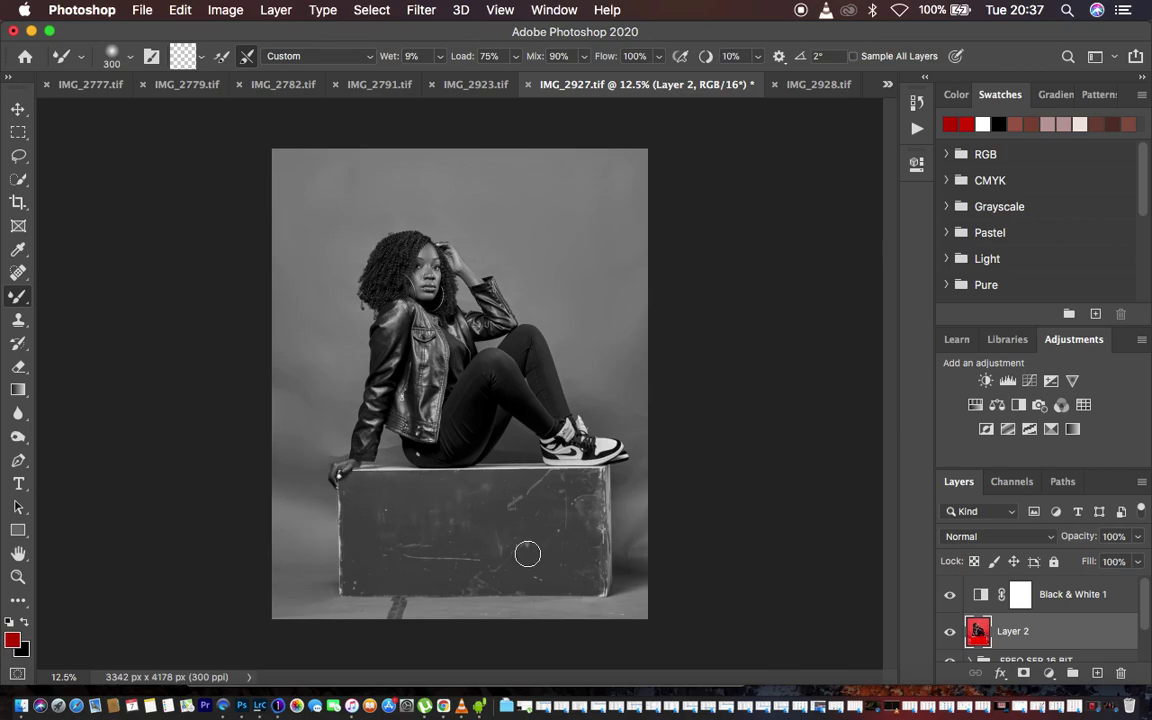
pyautogui.moveTo(421, 515)
pyautogui.mouseDown()
pyautogui.moveTo(372, 499)
pyautogui.moveTo(399, 499)
pyautogui.moveTo(404, 515)
pyautogui.moveTo(402, 496)
pyautogui.moveTo(427, 513)
pyautogui.moveTo(408, 514)
pyautogui.moveTo(398, 540)
pyautogui.moveTo(402, 511)
pyautogui.moveTo(403, 524)
pyautogui.moveTo(369, 544)
pyautogui.moveTo(436, 518)
pyautogui.mouseUp()
pyautogui.moveTo(507, 520)
pyautogui.mouseDown()
pyautogui.moveTo(547, 484)
pyautogui.moveTo(506, 538)
pyautogui.moveTo(528, 541)
pyautogui.moveTo(470, 546)
pyautogui.moveTo(464, 568)
pyautogui.moveTo(452, 520)
pyautogui.moveTo(481, 498)
pyautogui.moveTo(441, 491)
pyautogui.mouseUp()
pyautogui.click(951, 598)
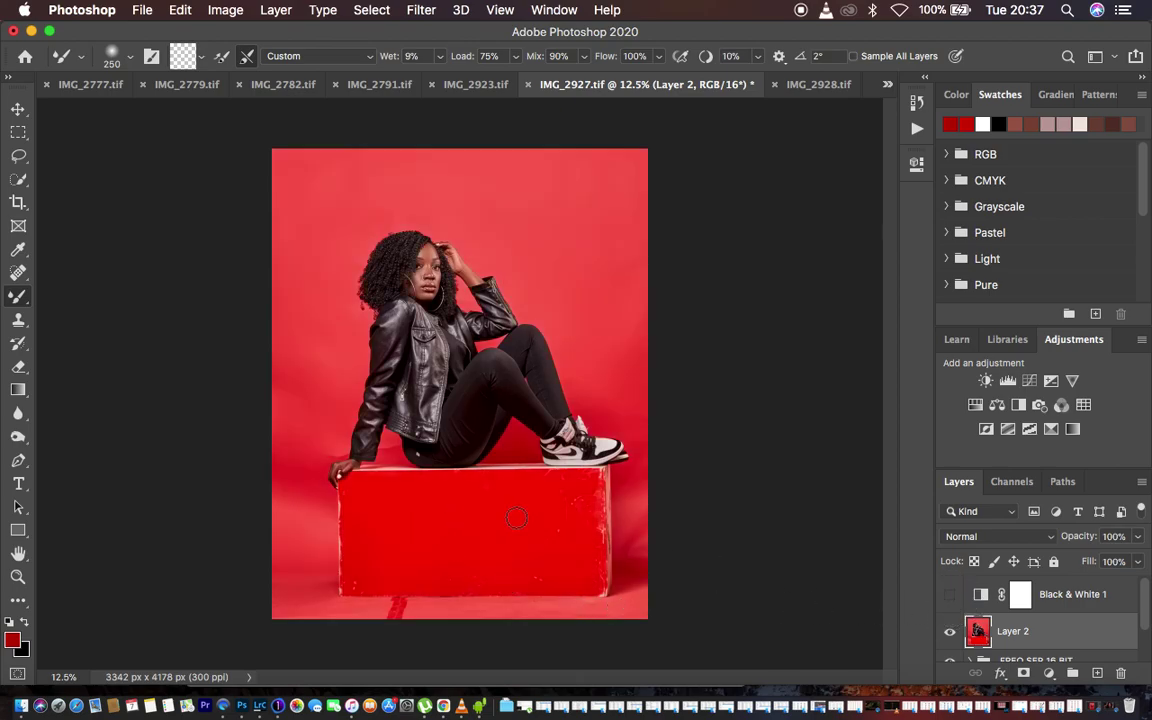
pyautogui.click(951, 596)
pyautogui.moveTo(558, 505)
pyautogui.mouseDown()
pyautogui.moveTo(571, 496)
pyautogui.moveTo(563, 481)
pyautogui.moveTo(578, 491)
pyautogui.mouseUp()
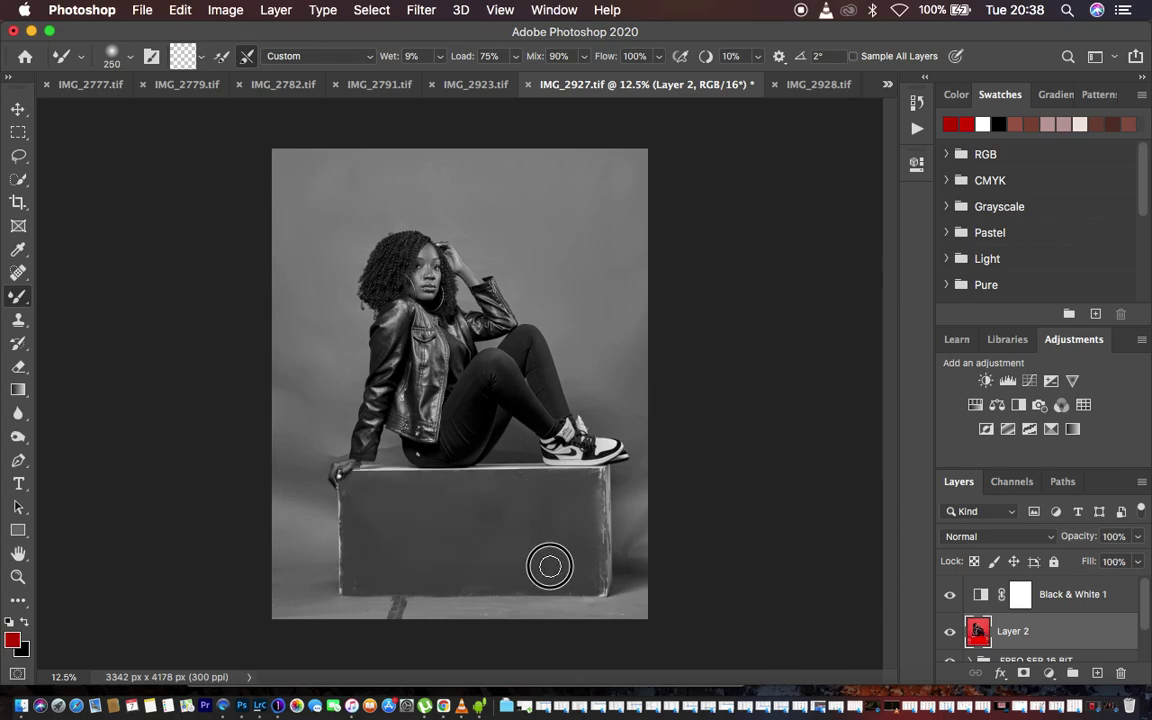
pyautogui.moveTo(502, 570); pyautogui.dragTo(571, 527)
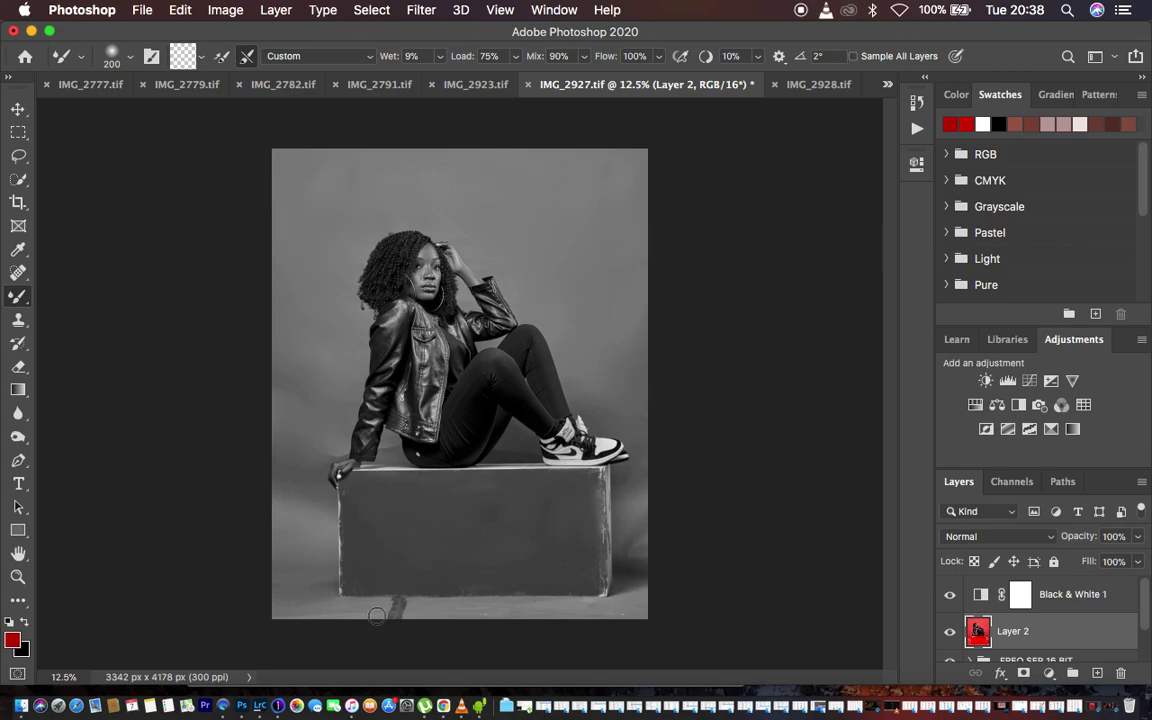
# Step: Blend away the dark mark on the floor below the box and smooth the backdrop on both sides with a size 200 Mixer Brush
pyautogui.moveTo(375, 609)
pyautogui.mouseDown()
pyautogui.moveTo(409, 612)
pyautogui.moveTo(363, 615)
pyautogui.moveTo(419, 607)
pyautogui.moveTo(381, 604)
pyautogui.moveTo(625, 605)
pyautogui.moveTo(645, 548)
pyautogui.moveTo(630, 538)
pyautogui.moveTo(638, 501)
pyautogui.moveTo(632, 550)
pyautogui.moveTo(643, 411)
pyautogui.moveTo(642, 460)
pyautogui.mouseUp()
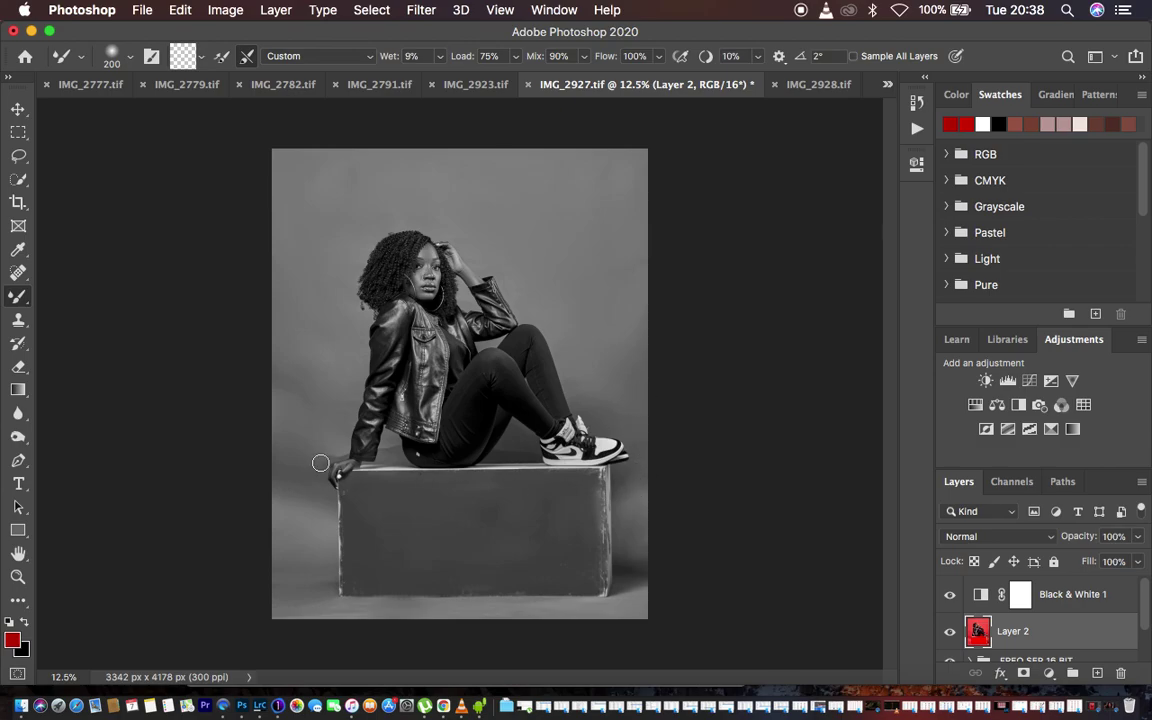
pyautogui.moveTo(314, 460)
pyautogui.mouseDown()
pyautogui.moveTo(311, 526)
pyautogui.moveTo(326, 581)
pyautogui.mouseUp()
# Step: Smooth the backdrop close to the legs, hand and box edge with a size 70 Mixer Brush, and hide the Black & White adjustment
pyautogui.press('super+equal')
pyautogui.press('super+equal')
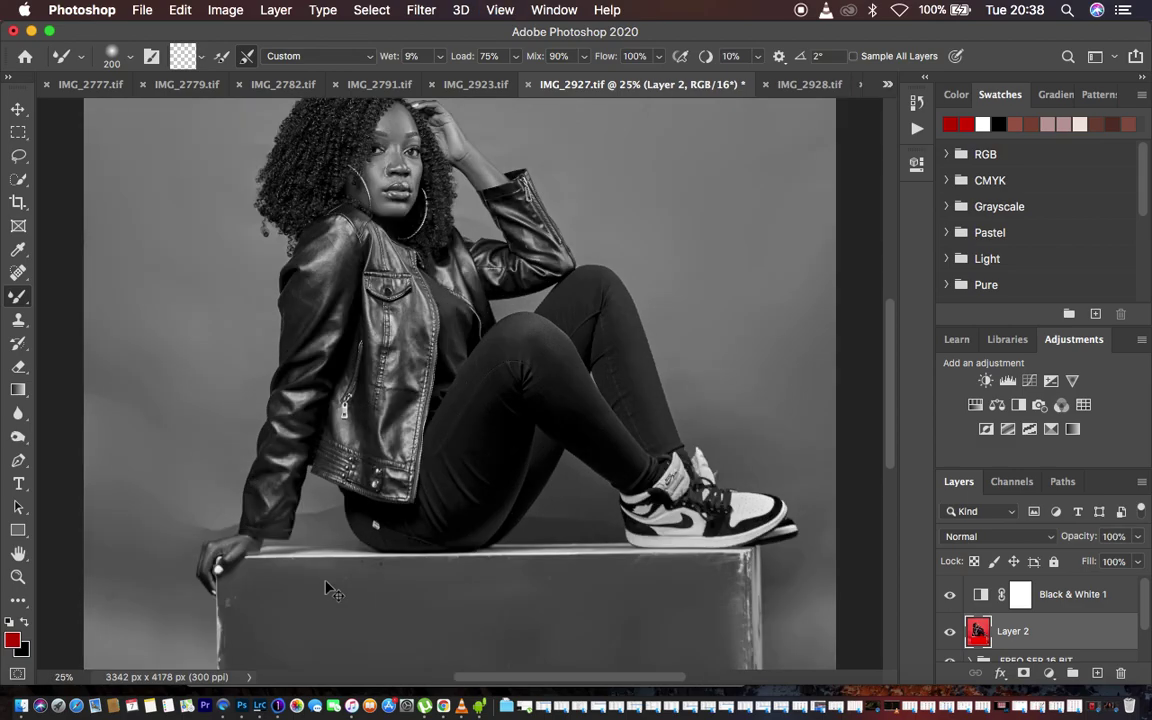
pyautogui.press('[')
pyautogui.press('[')
pyautogui.press('[')
pyautogui.press('[')
pyautogui.moveTo(558, 514)
pyautogui.mouseDown()
pyautogui.moveTo(548, 527)
pyautogui.moveTo(571, 506)
pyautogui.moveTo(581, 540)
pyautogui.moveTo(550, 511)
pyautogui.moveTo(586, 496)
pyautogui.moveTo(566, 519)
pyautogui.moveTo(545, 514)
pyautogui.moveTo(587, 507)
pyautogui.moveTo(576, 509)
pyautogui.moveTo(576, 478)
pyautogui.moveTo(595, 514)
pyautogui.moveTo(549, 519)
pyautogui.mouseUp()
pyautogui.moveTo(307, 506)
pyautogui.mouseDown()
pyautogui.moveTo(306, 517)
pyautogui.moveTo(327, 503)
pyautogui.moveTo(287, 516)
pyautogui.mouseUp()
pyautogui.moveTo(200, 517)
pyautogui.mouseDown()
pyautogui.moveTo(228, 529)
pyautogui.moveTo(187, 526)
pyautogui.moveTo(234, 525)
pyautogui.moveTo(187, 541)
pyautogui.moveTo(232, 522)
pyautogui.moveTo(203, 524)
pyautogui.moveTo(183, 564)
pyautogui.moveTo(103, 599)
pyautogui.mouseUp()
pyautogui.moveTo(616, 571)
pyautogui.mouseDown()
pyautogui.moveTo(716, 559)
pyautogui.moveTo(737, 583)
pyautogui.moveTo(632, 560)
pyautogui.mouseUp()
pyautogui.press('super+comma')
pyautogui.press('super+minus')
pyautogui.press('super+minus')
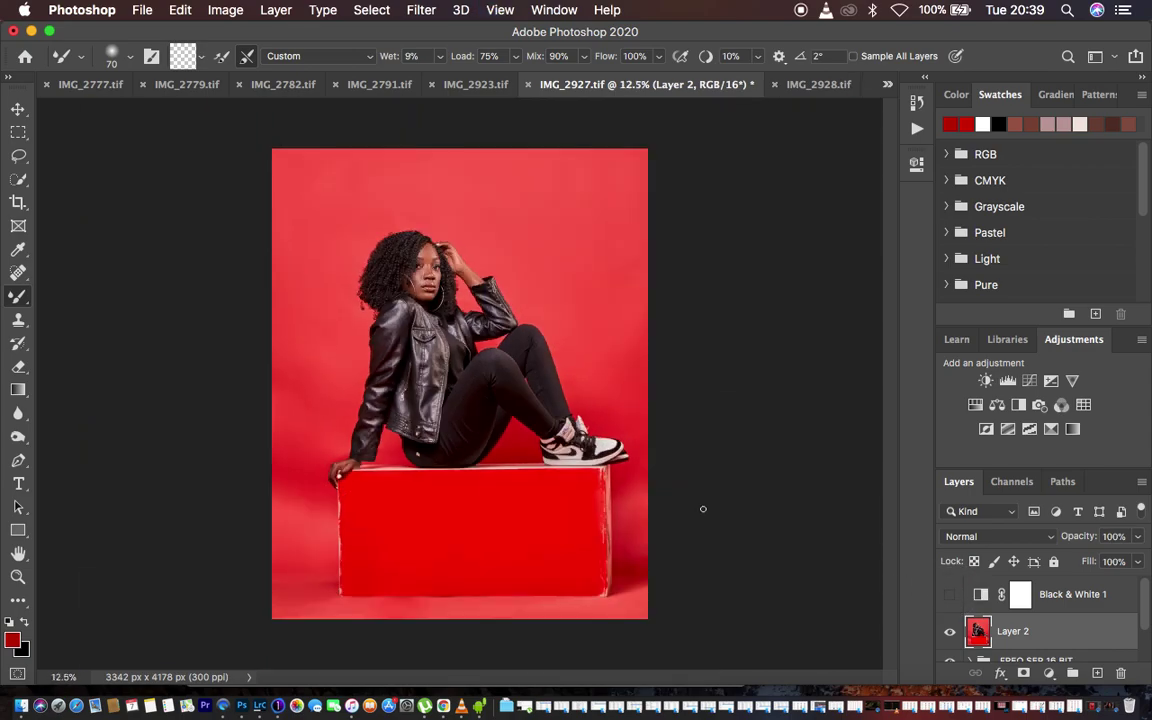
# Step: Toggle Layer 2 to compare the colour photo before and after the Mixer Brush retouching
pyautogui.click(950, 632)
pyautogui.click(950, 632)
pyautogui.click(950, 632)
pyautogui.click(950, 632)
pyautogui.click(950, 632)
# Step: Remove the white scuffs along the right edge of the box front with the Content-Aware Spot Healing Brush at sizes 45 and 40
pyautogui.click(17, 273)
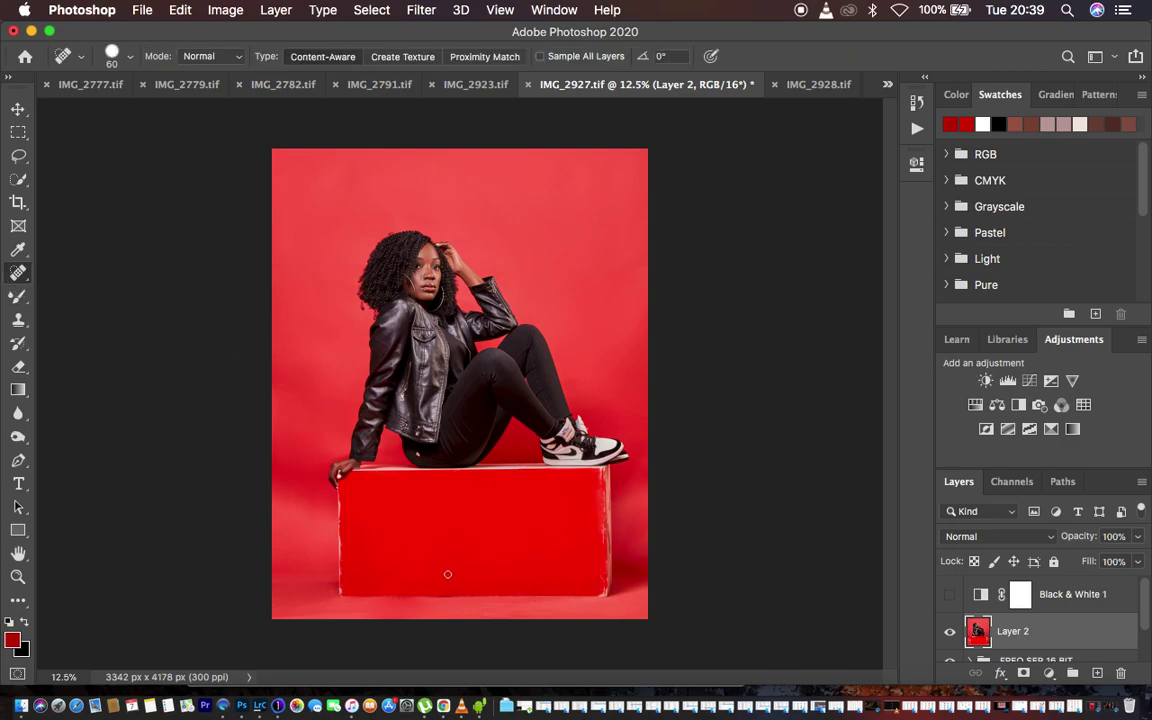
pyautogui.press('super+equal')
pyautogui.press('super+equal')
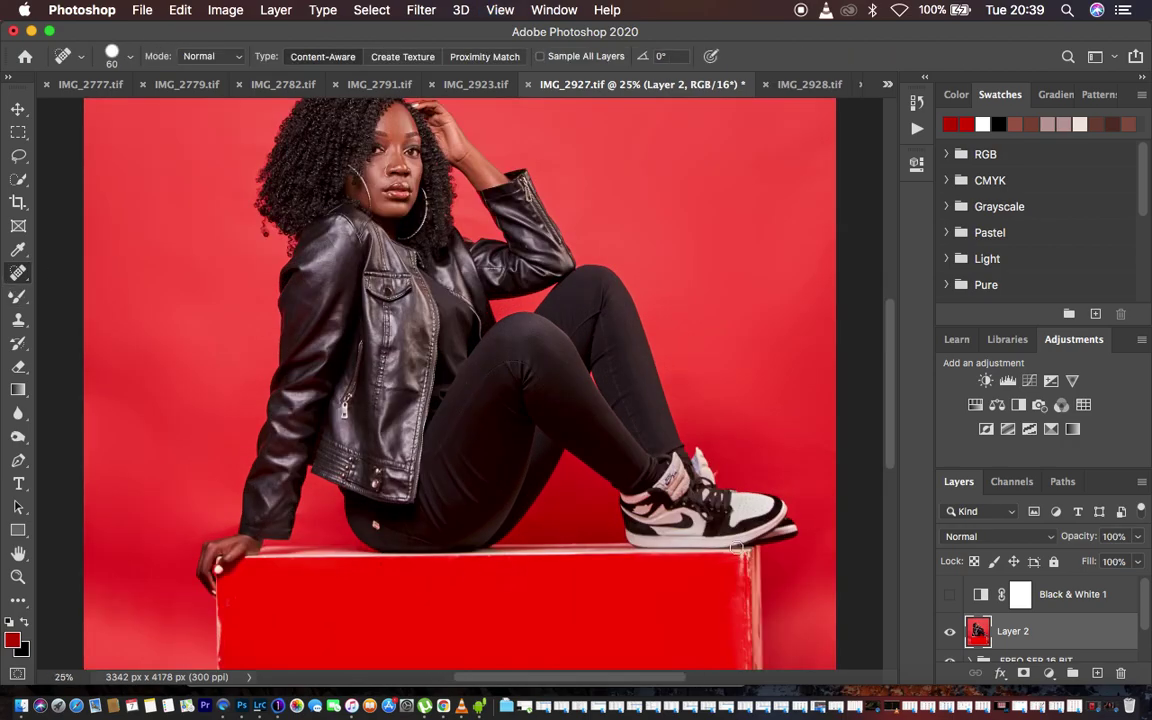
pyautogui.scroll(-5, 736, 548)
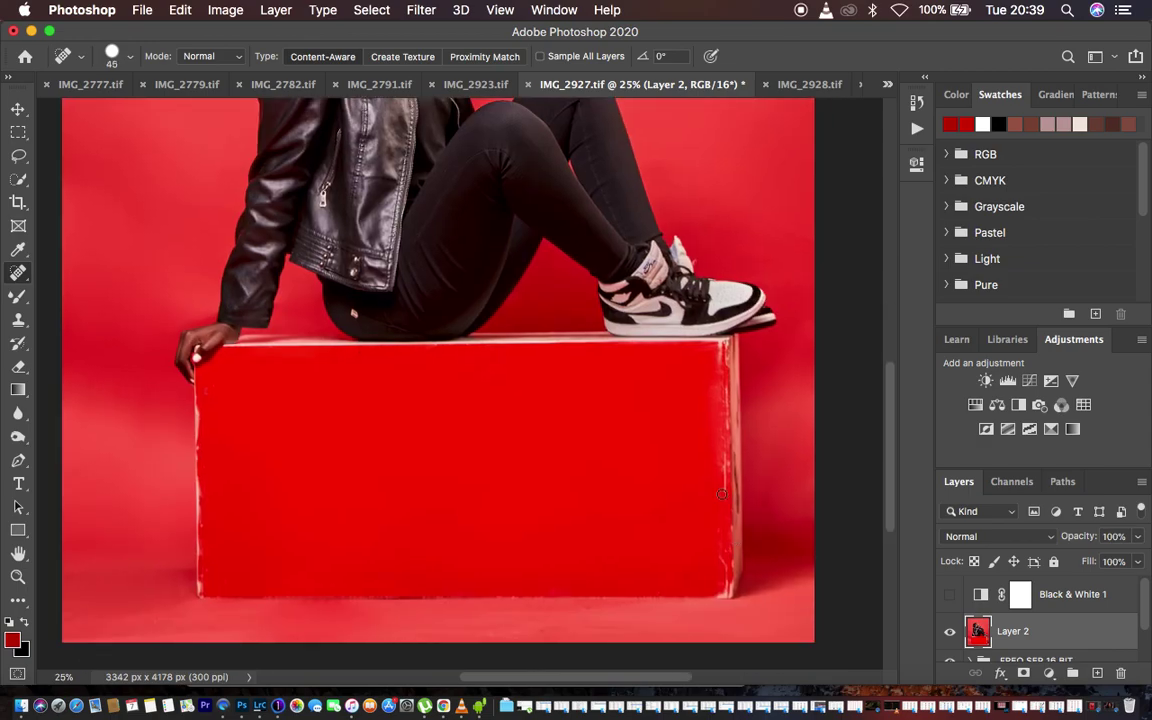
pyautogui.moveTo(726, 490); pyautogui.dragTo(724, 459)
pyautogui.moveTo(720, 368); pyautogui.dragTo(720, 350)
pyautogui.click(724, 462)
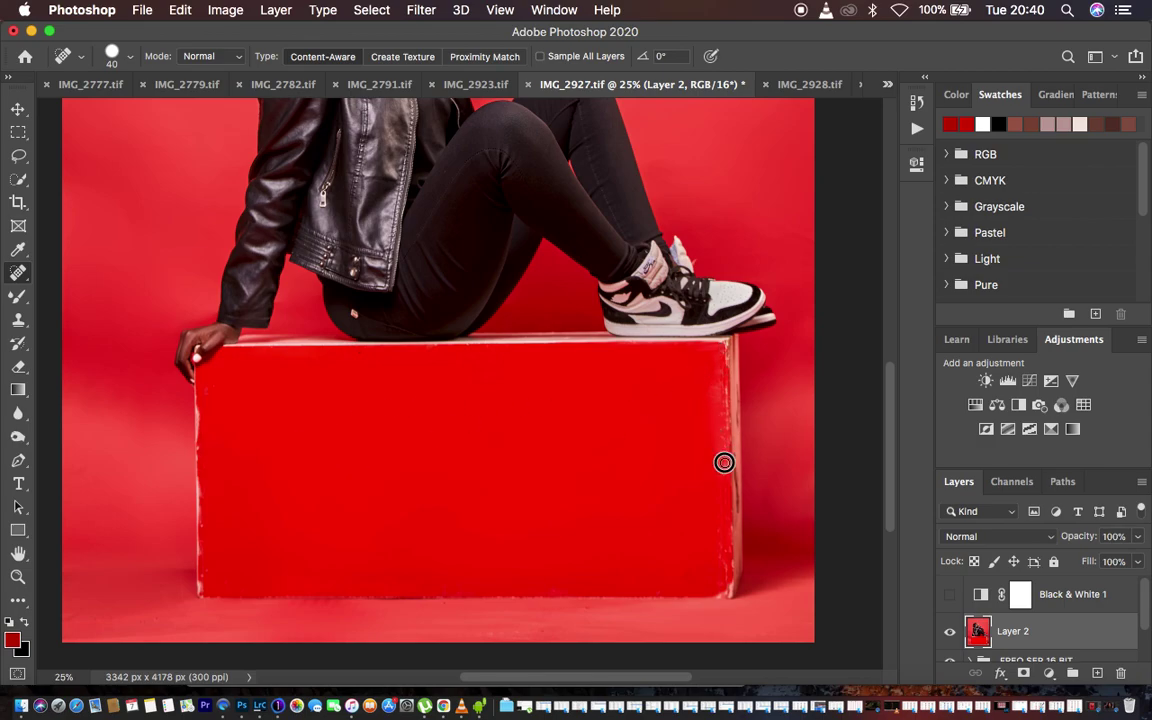
pyautogui.click(730, 588)
pyautogui.click(724, 593)
pyautogui.press('super+minus')
pyautogui.press('super+minus')
pyautogui.press('super+minus')
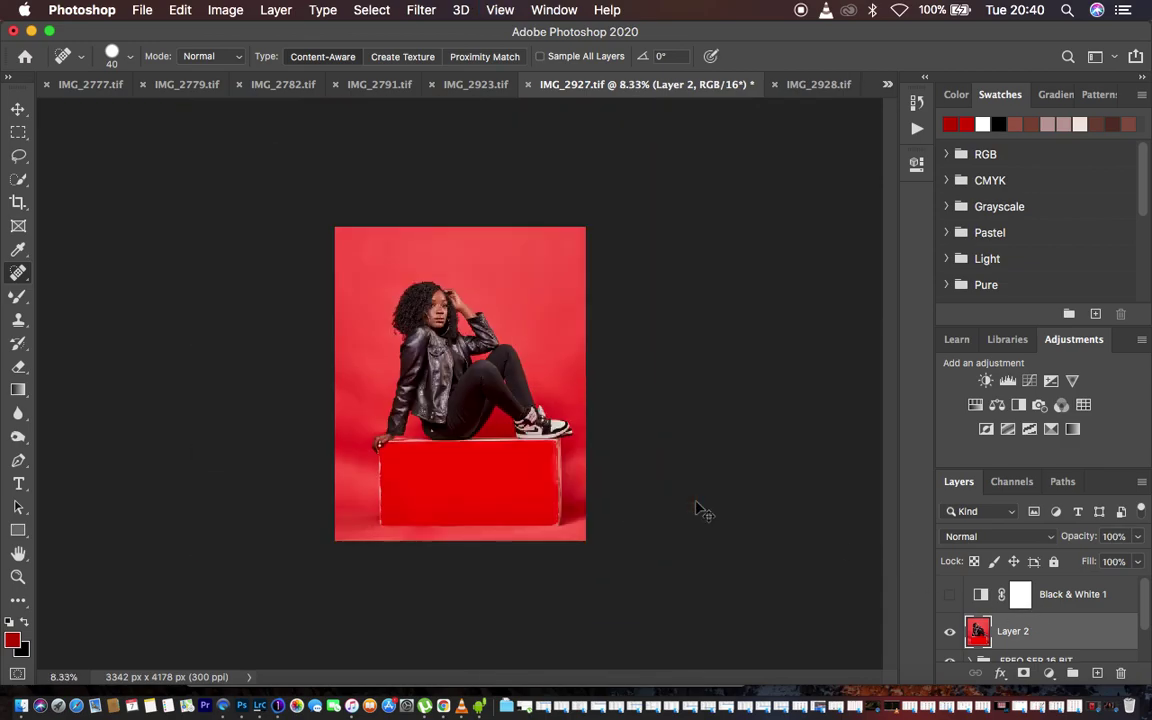